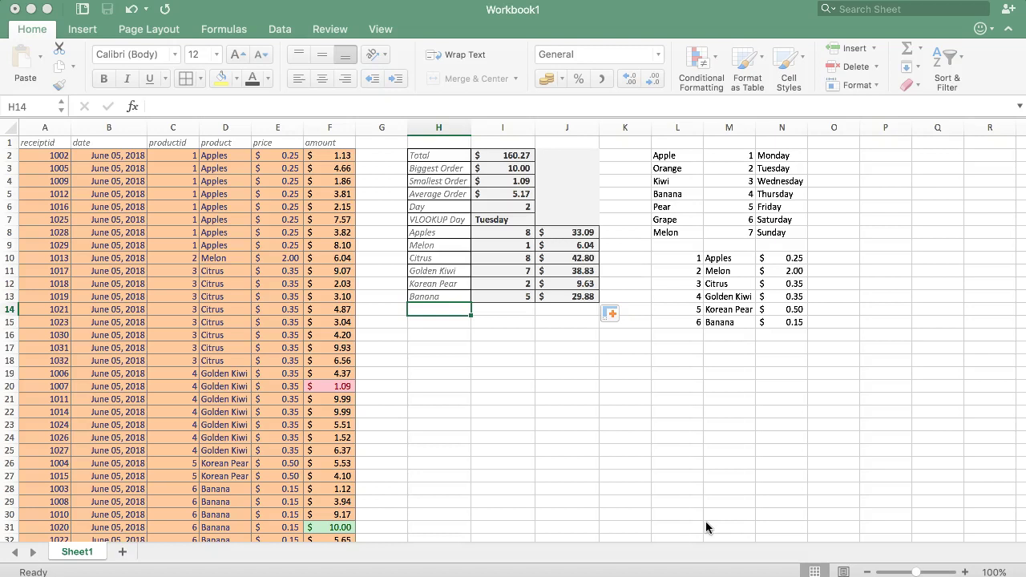
Inspect the Average Order label and the six fruit sales totals in the summary table
click(500, 194)
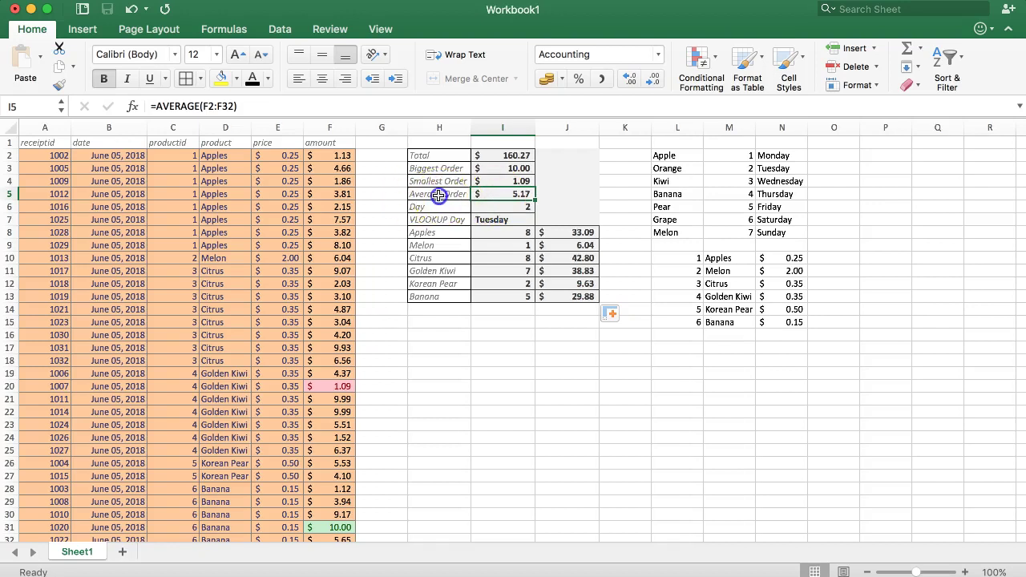
click(431, 195)
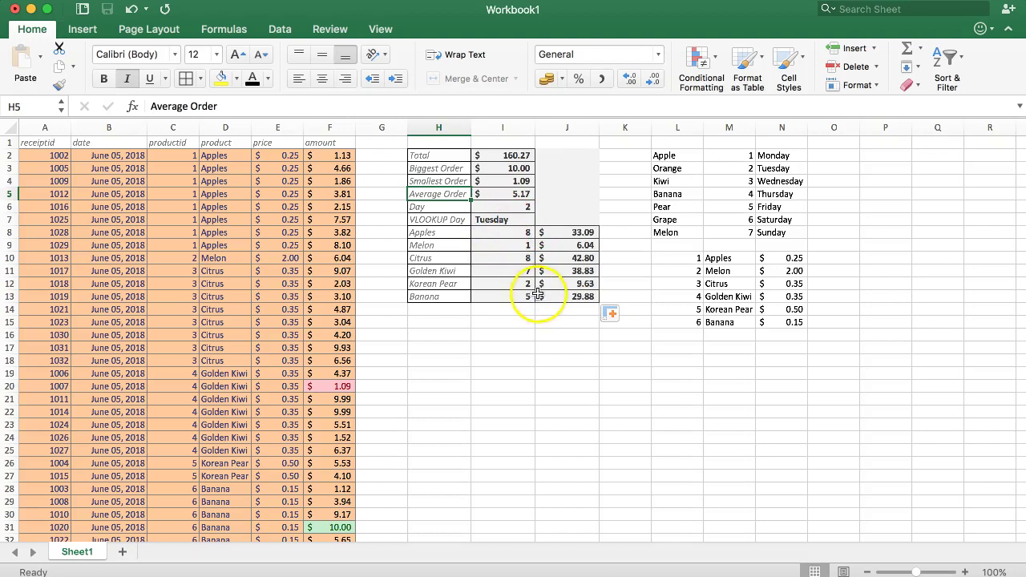
drag(568, 232, 570, 301)
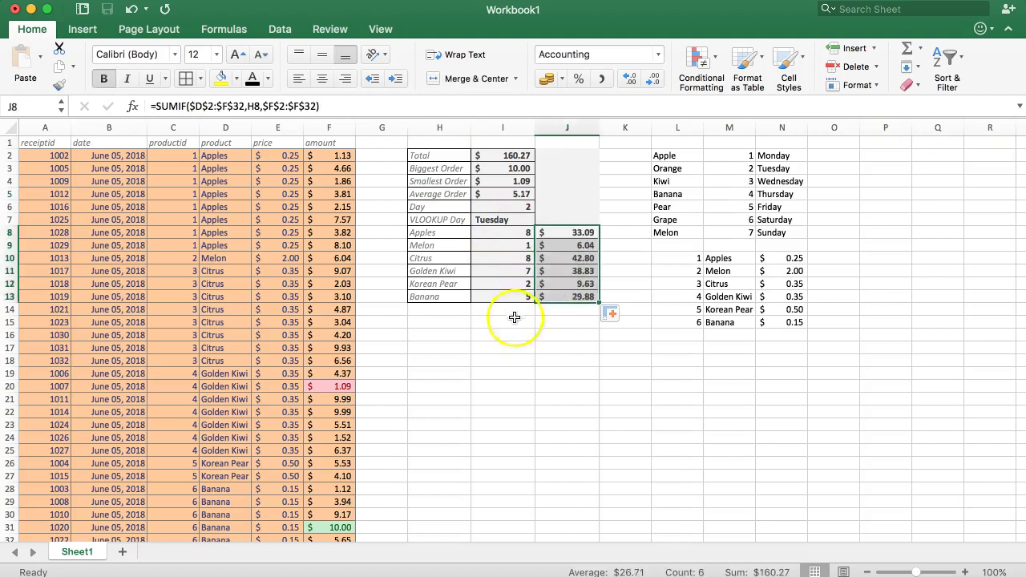
click(462, 319)
click(459, 304)
Label H14 'Average sales order' and clear the copied SUMIF formula from J14
click(441, 309)
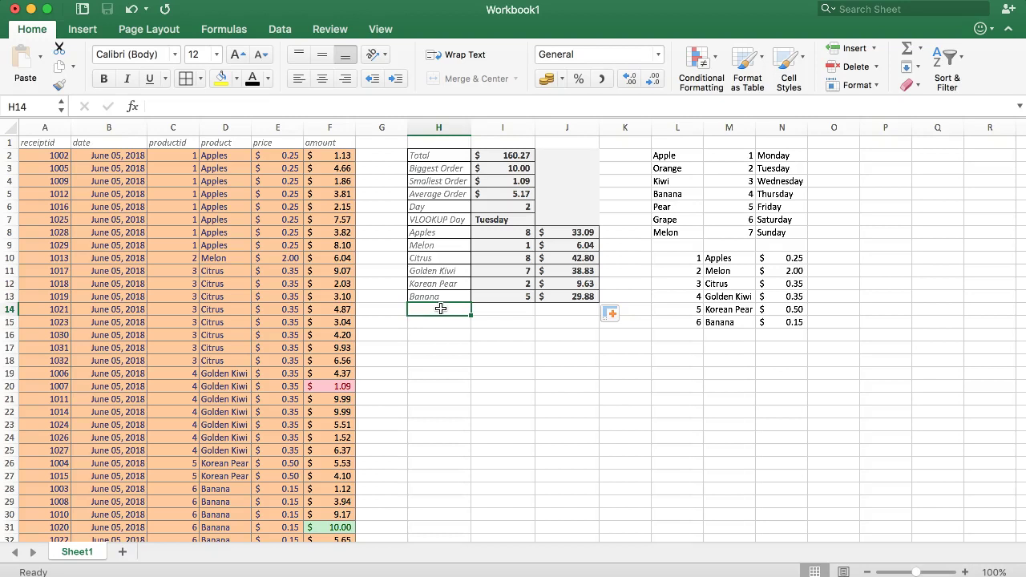
text(Avera)
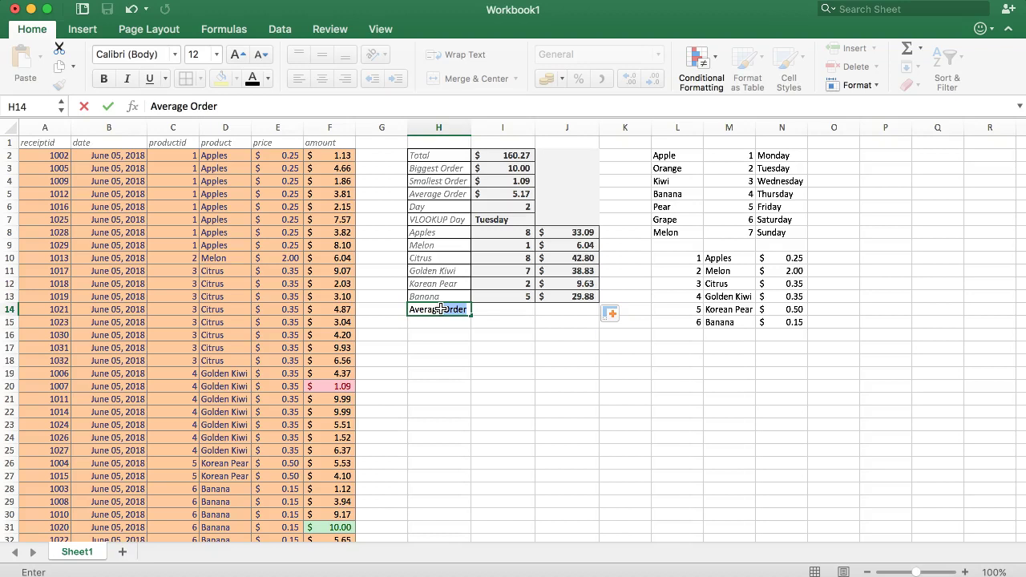
text(ge sales o)
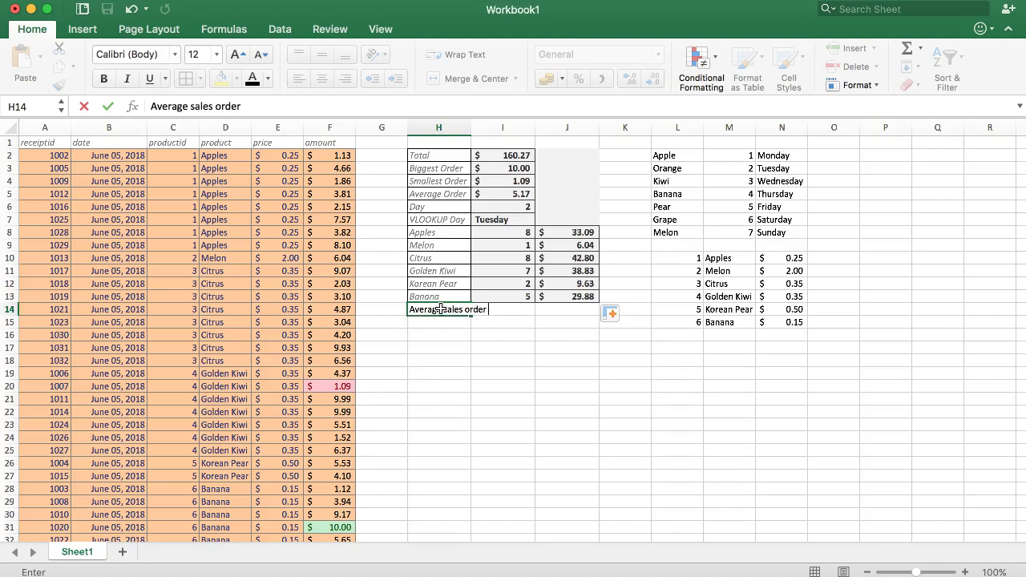
key(Return)
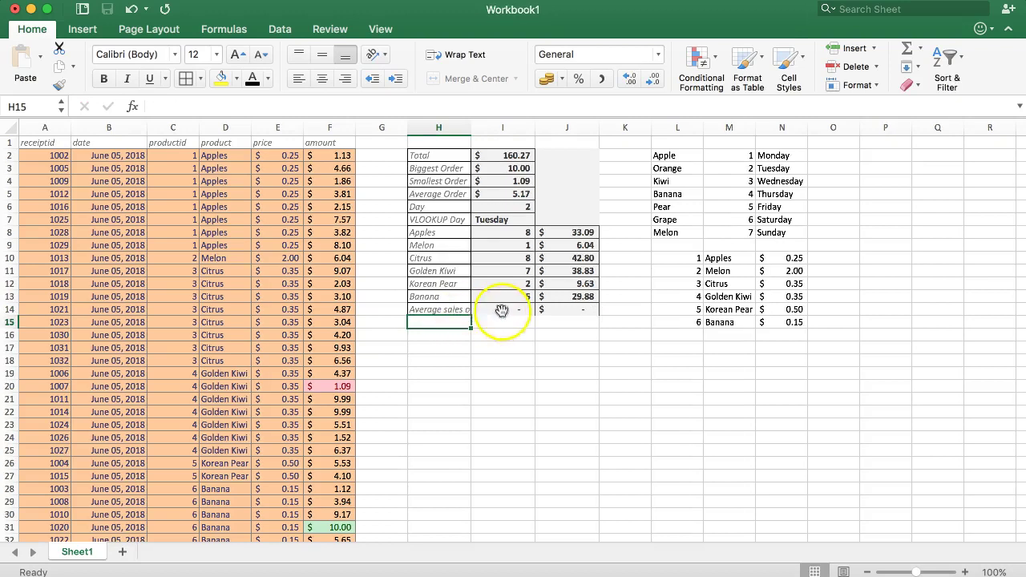
click(501, 311)
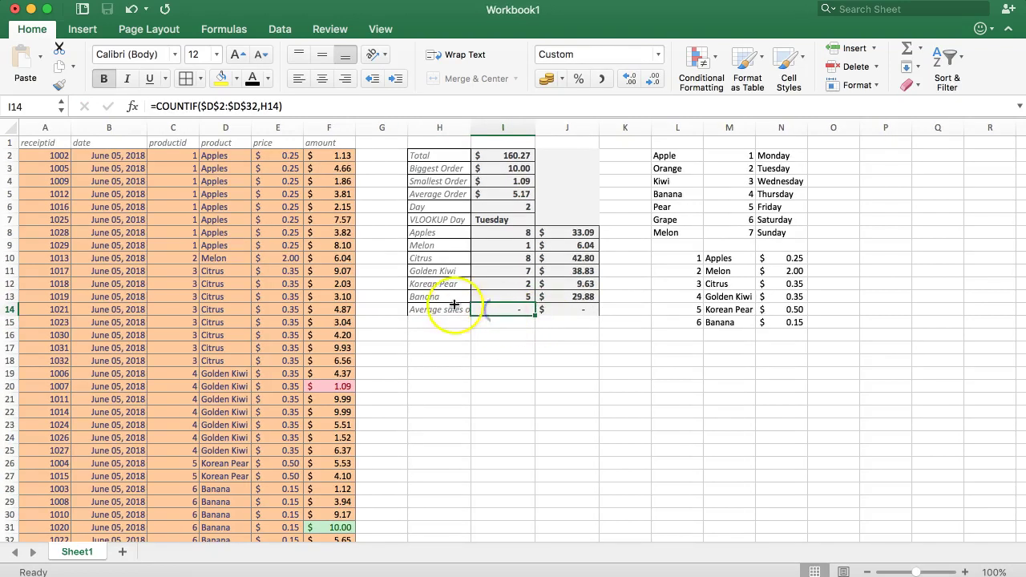
click(554, 313)
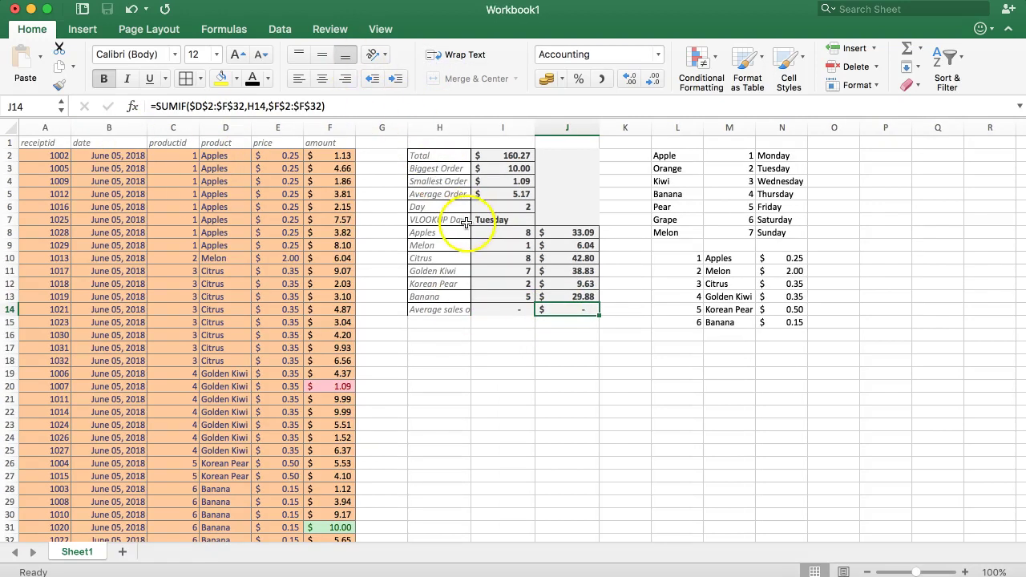
key(Delete)
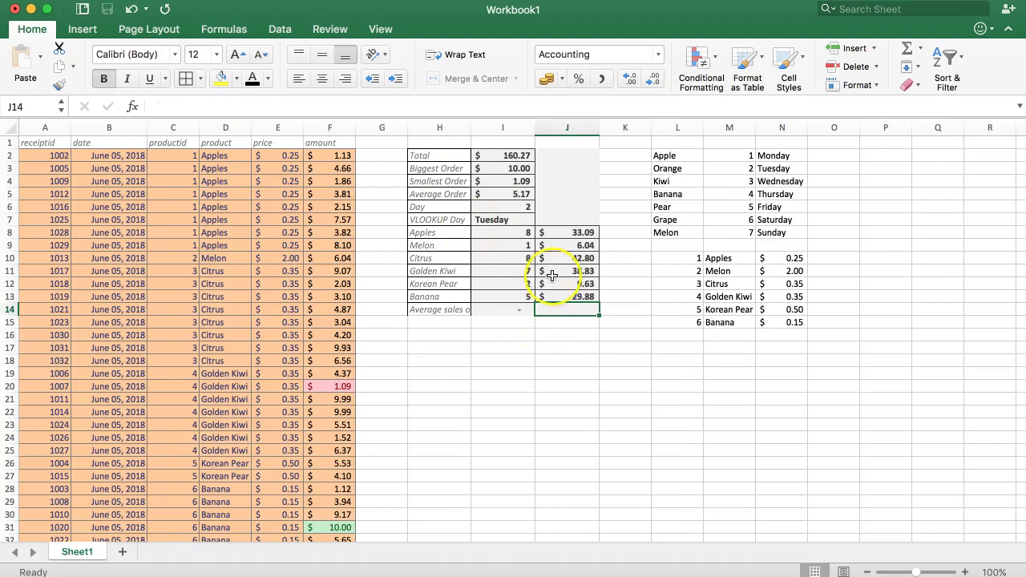
Enter =AVERAGE(J8:J13) in J14 so it shows $26.71
text(=AVER)
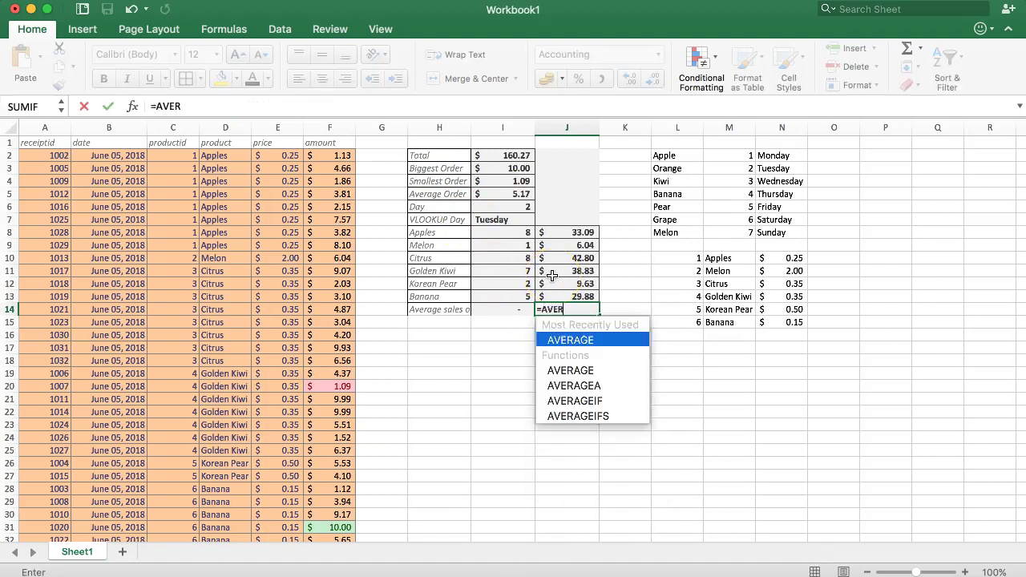
text(AGE()
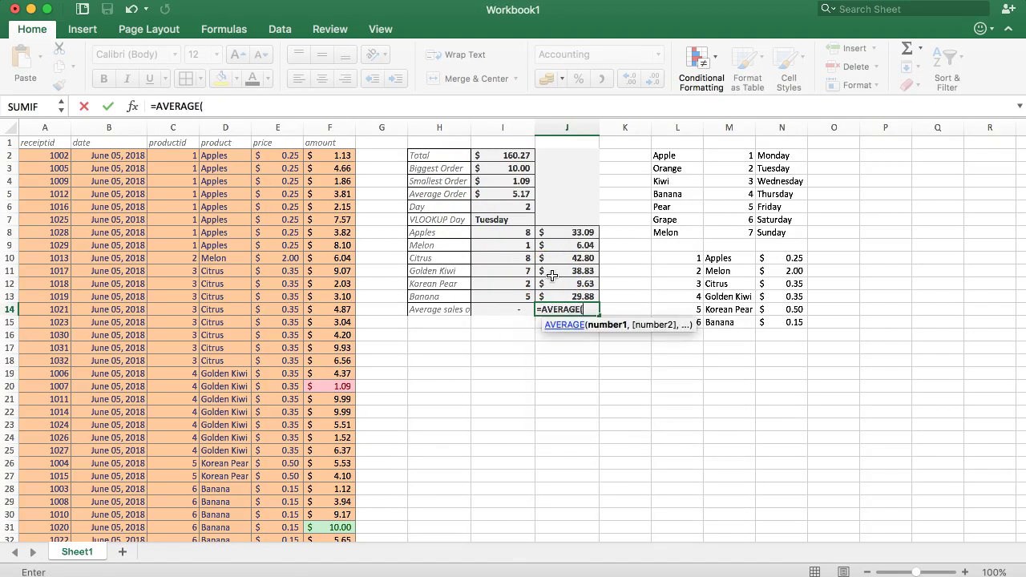
drag(554, 232, 558, 295)
text())
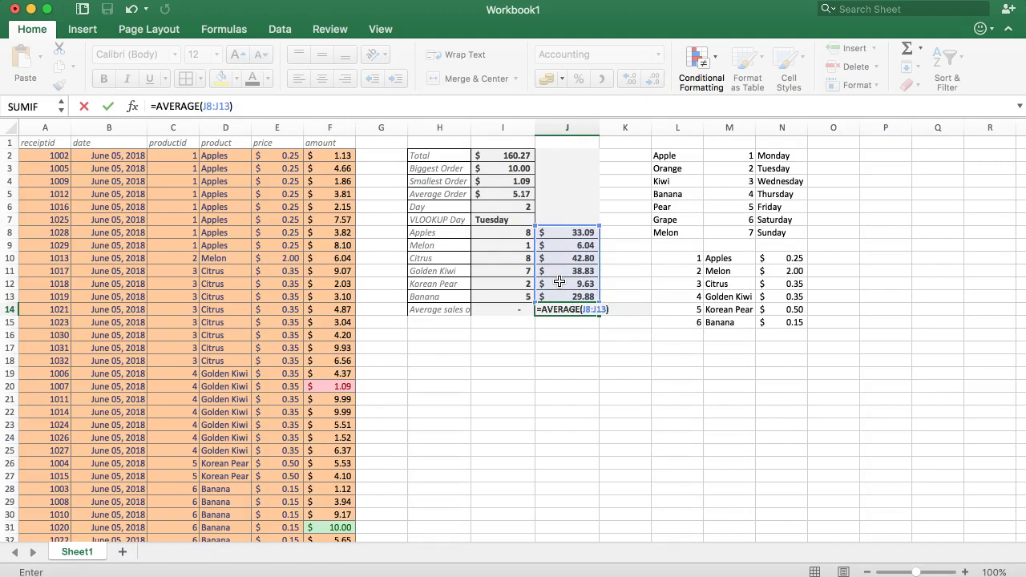
key(Return)
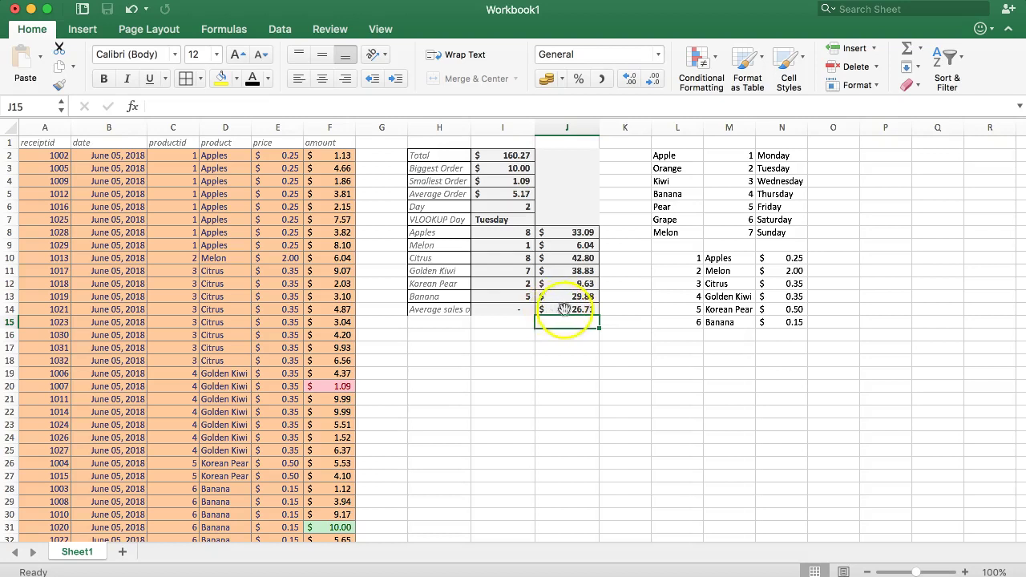
click(551, 310)
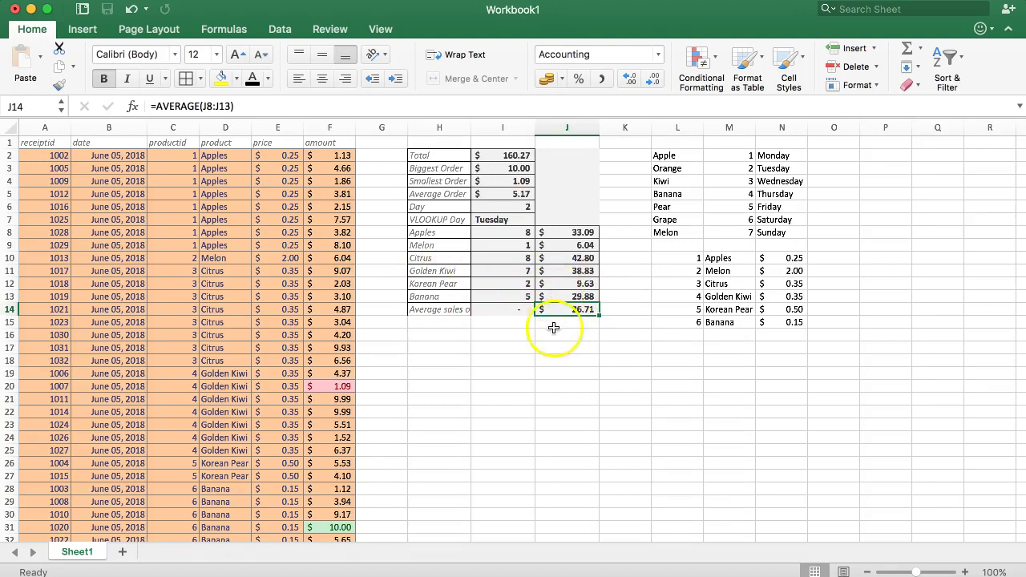
Select the fruit sales range J8:J13, then settle on cell J8 for formatting
drag(583, 231, 582, 297)
click(568, 309)
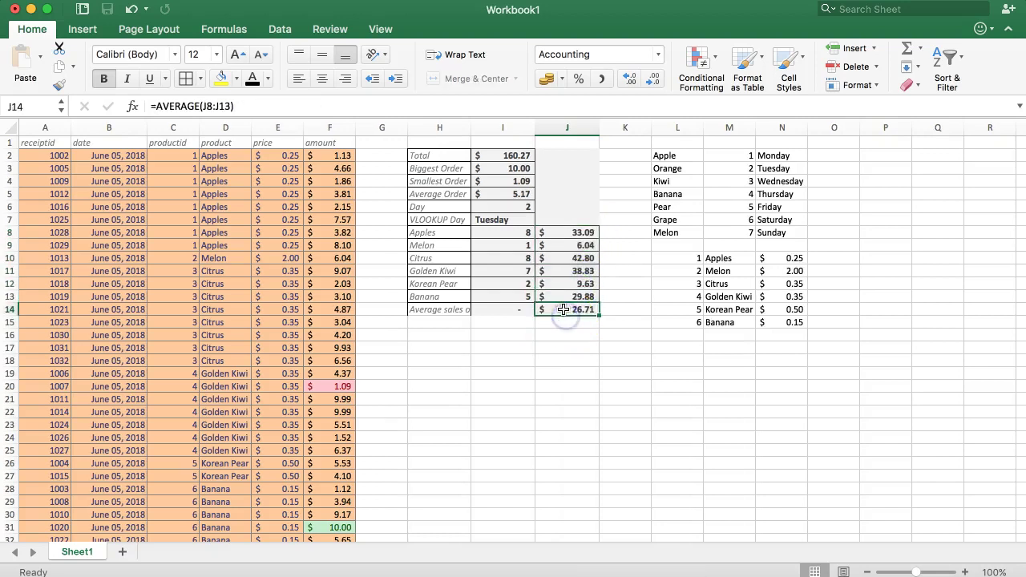
drag(582, 232, 566, 296)
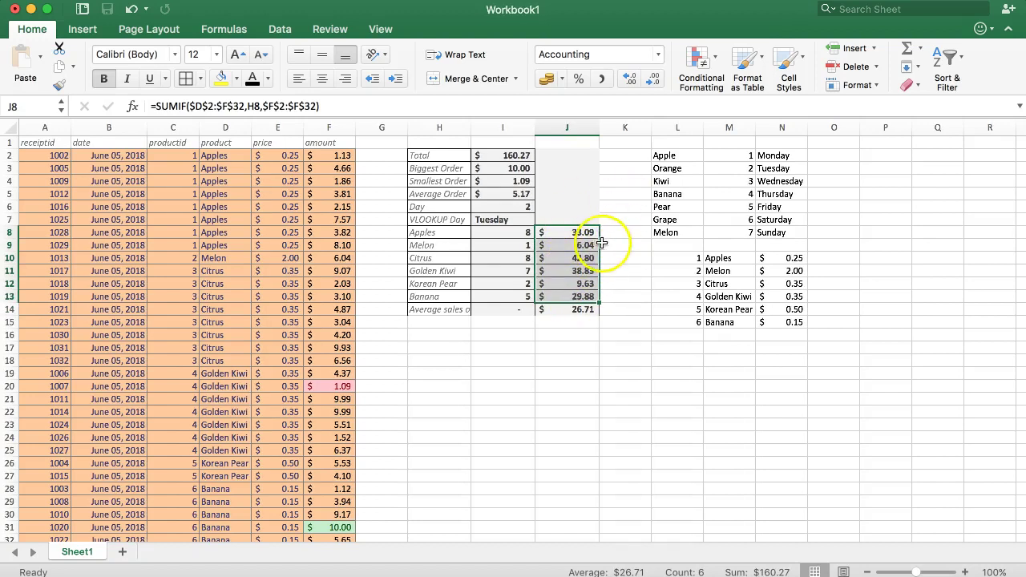
click(574, 232)
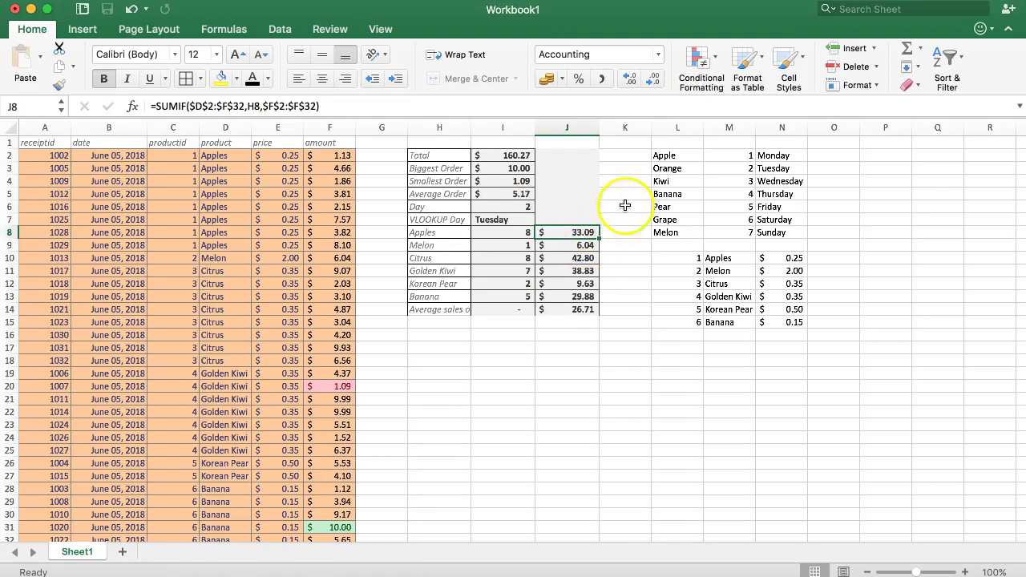
click(585, 233)
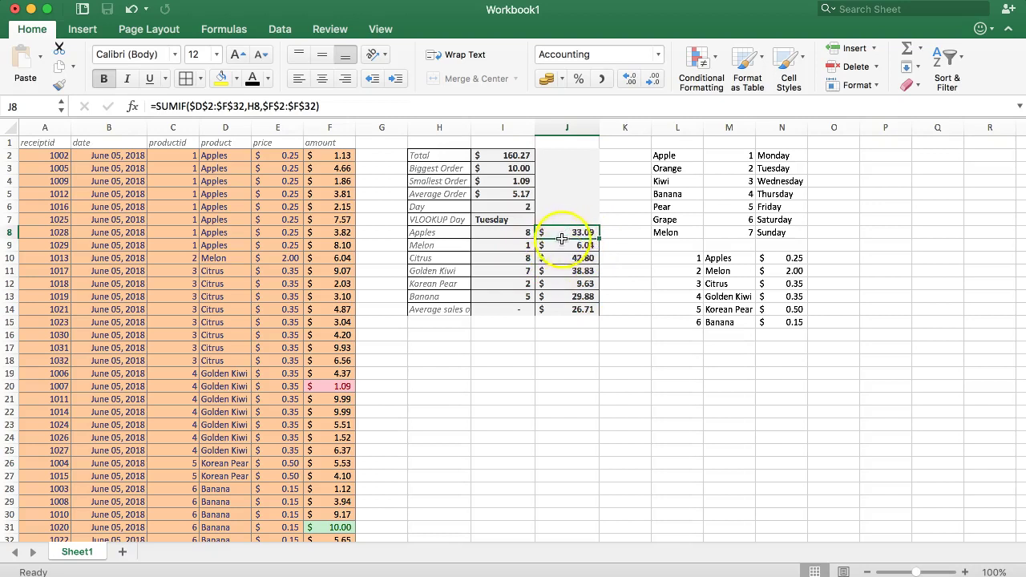
Browse Conditional Formatting's Highlight Cells Rules, such as Greater Than, then close the menu
click(698, 54)
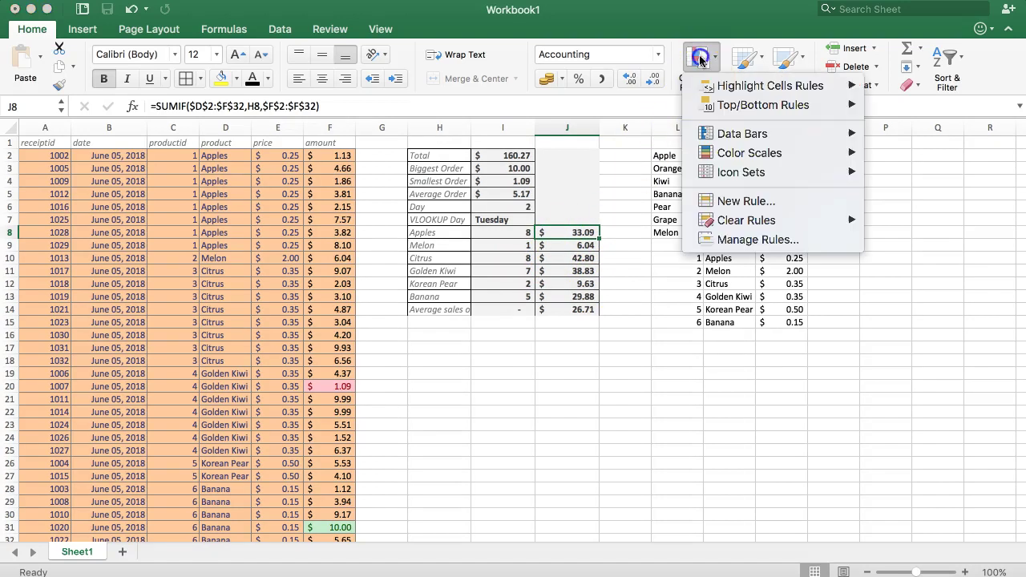
mouse_move(774, 94)
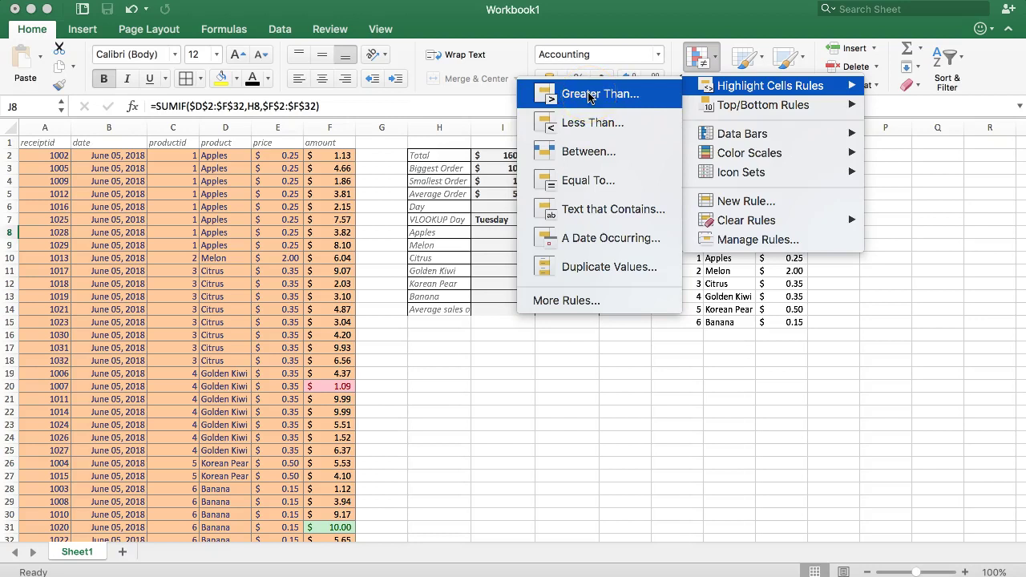
click(580, 156)
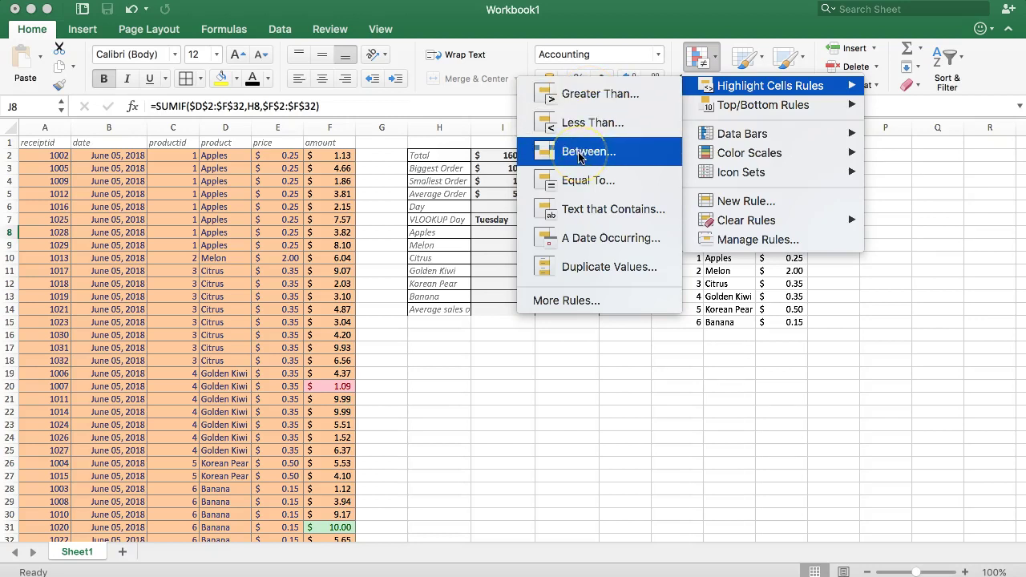
click(593, 102)
click(698, 62)
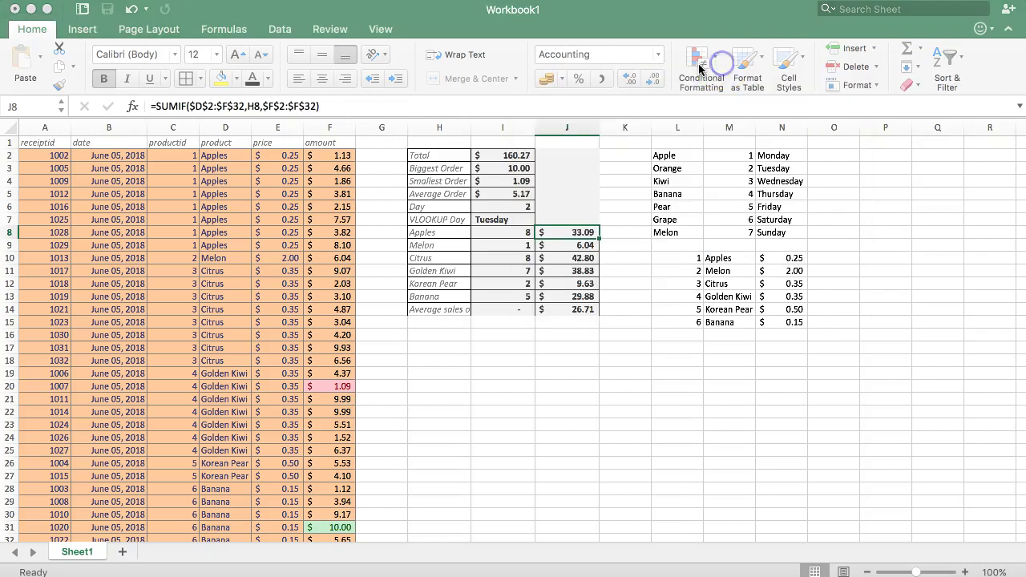
Start a new cell-value rule using the 'greater than or equal to' comparison
mouse_move(705, 86)
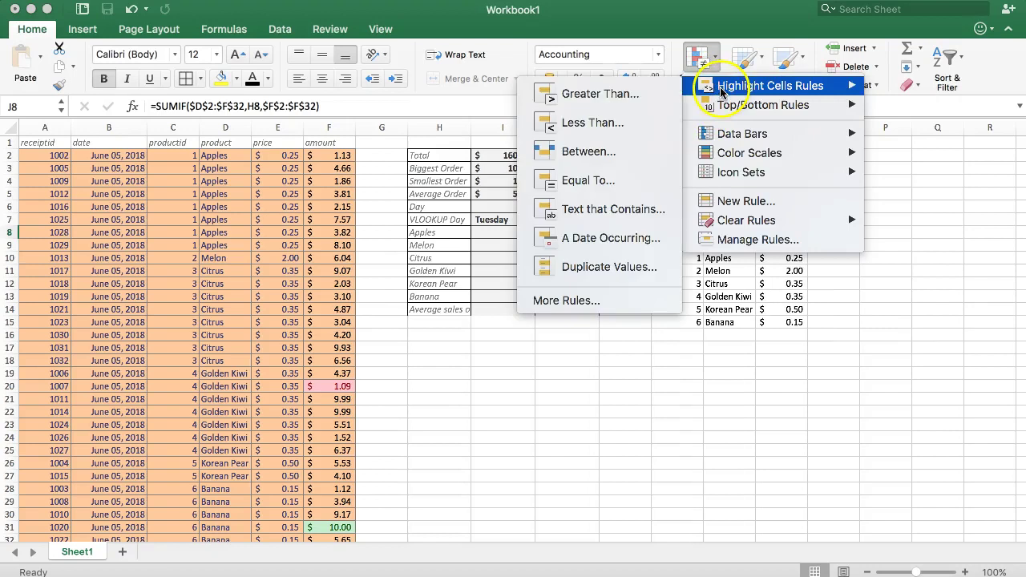
click(629, 95)
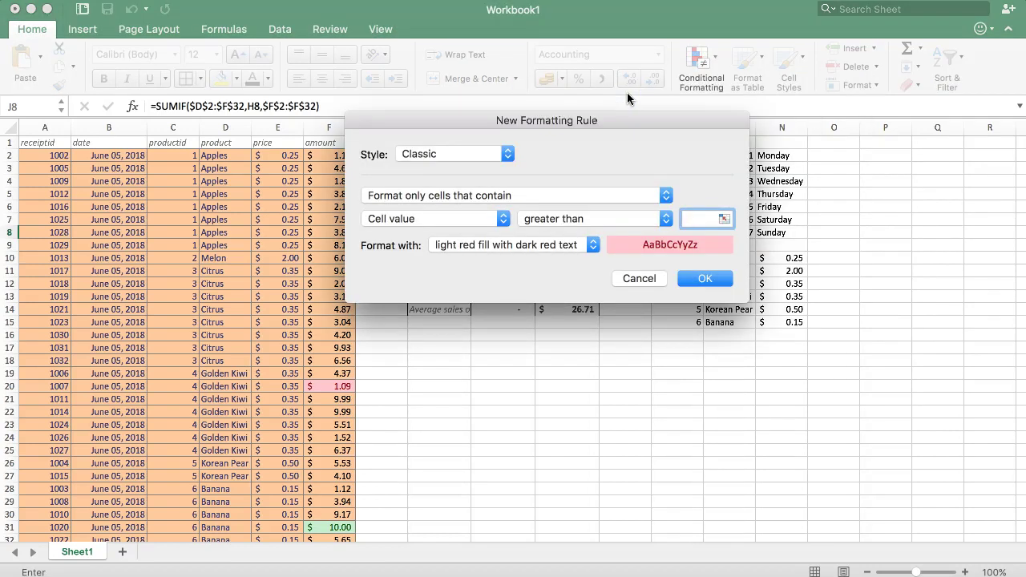
drag(585, 125, 787, 145)
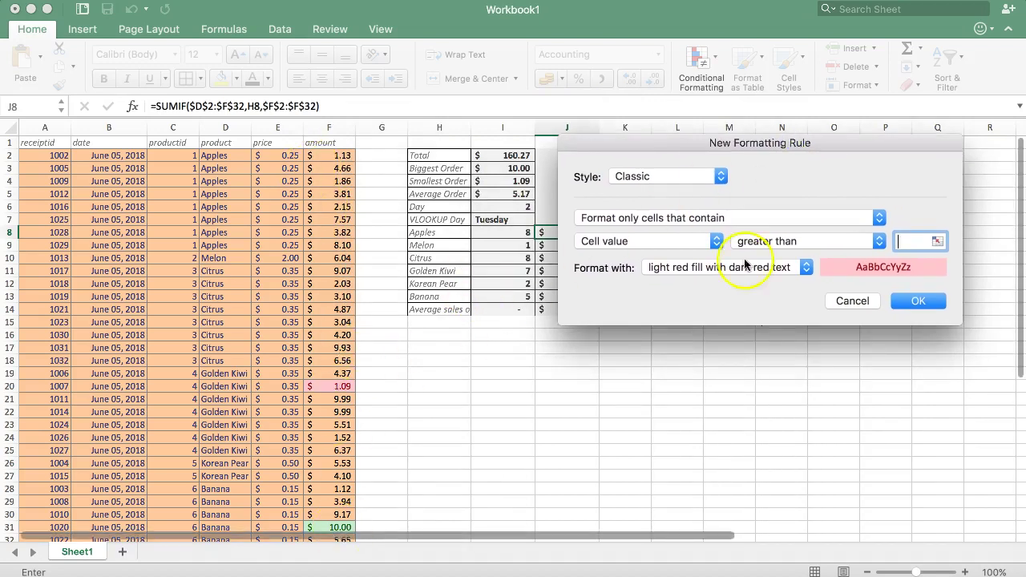
click(675, 242)
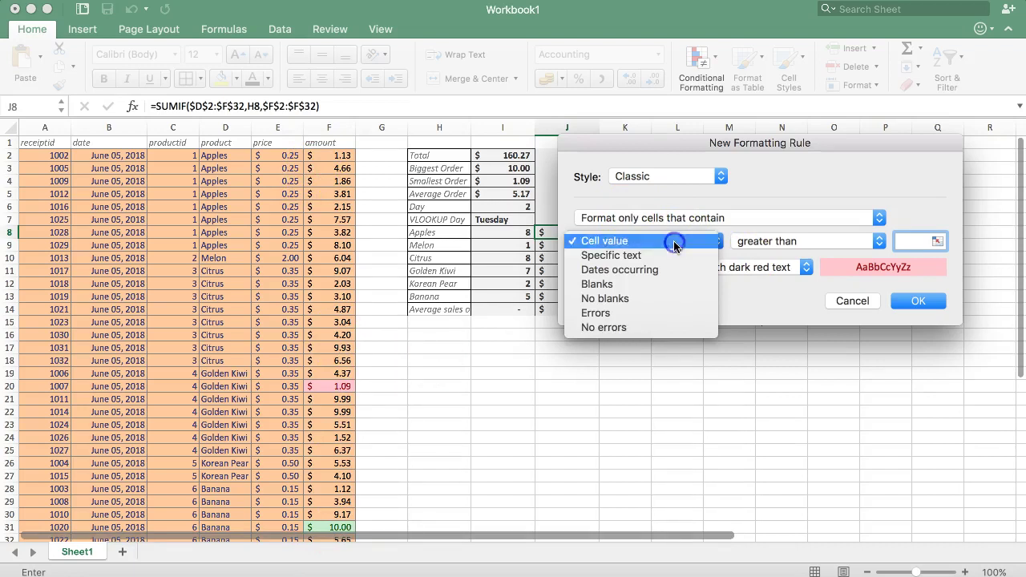
click(674, 241)
click(750, 241)
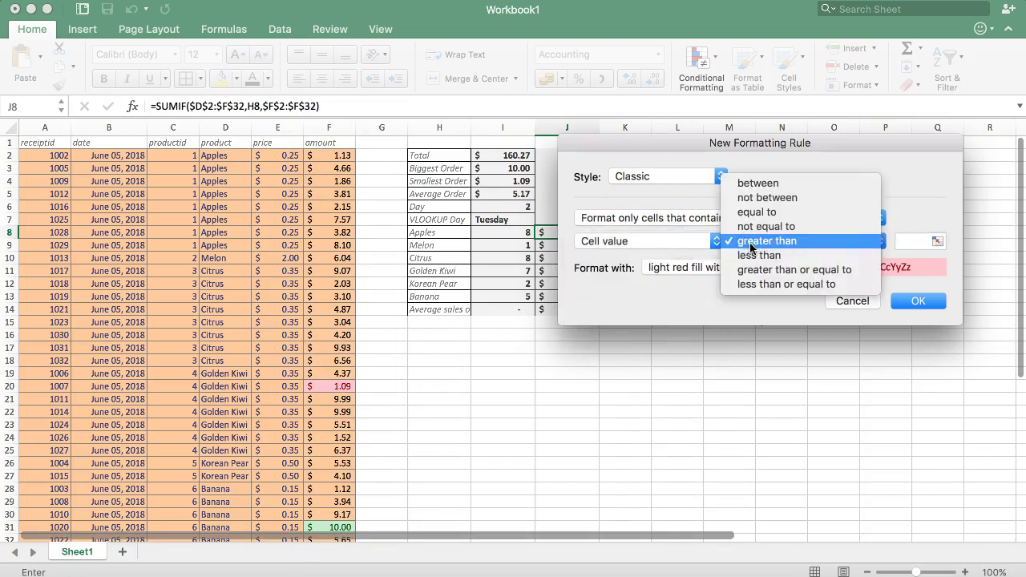
click(767, 273)
click(767, 273)
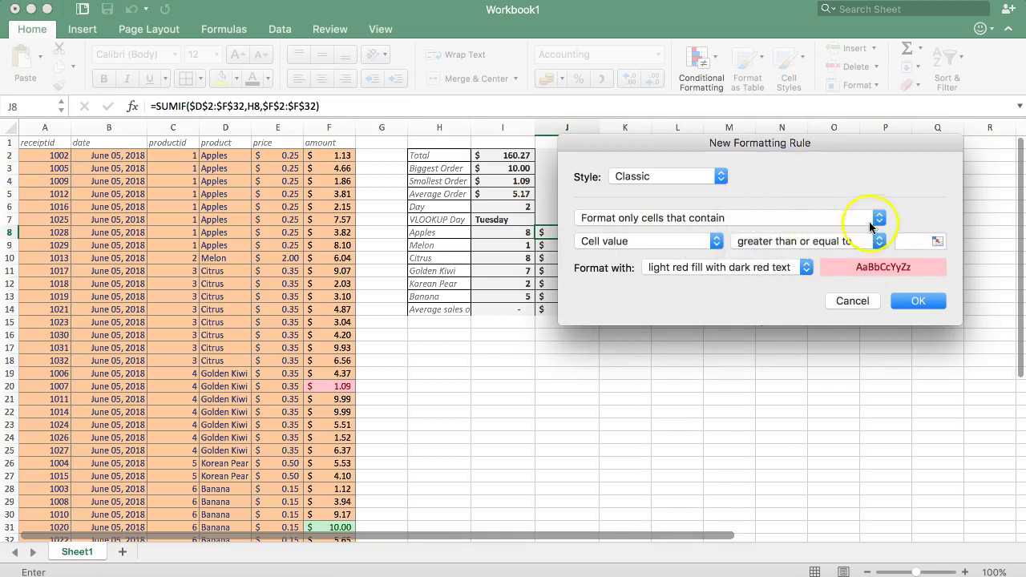
Compare against $J$14 and apply green fill with dark green text
drag(834, 146, 646, 350)
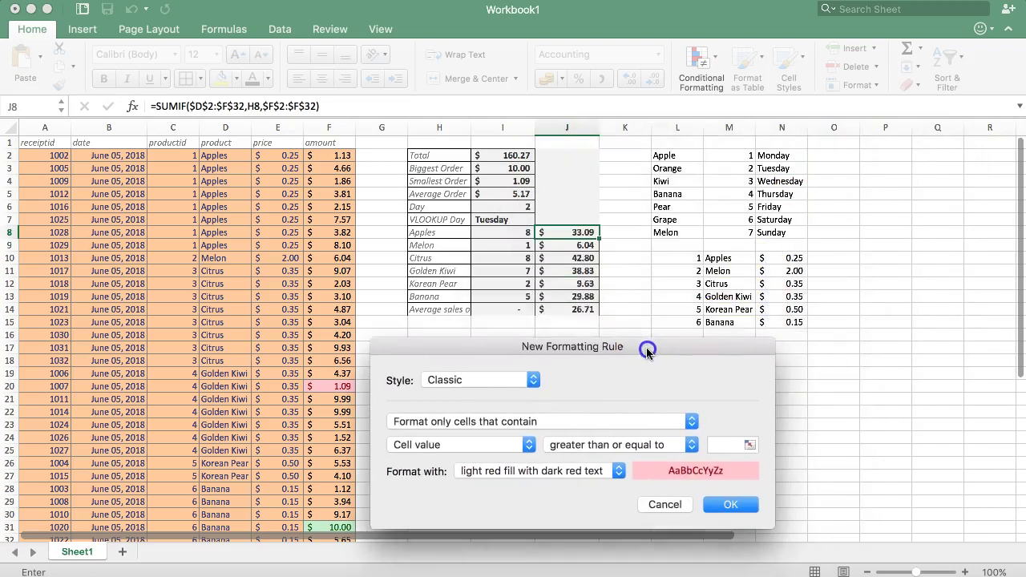
click(725, 445)
click(577, 310)
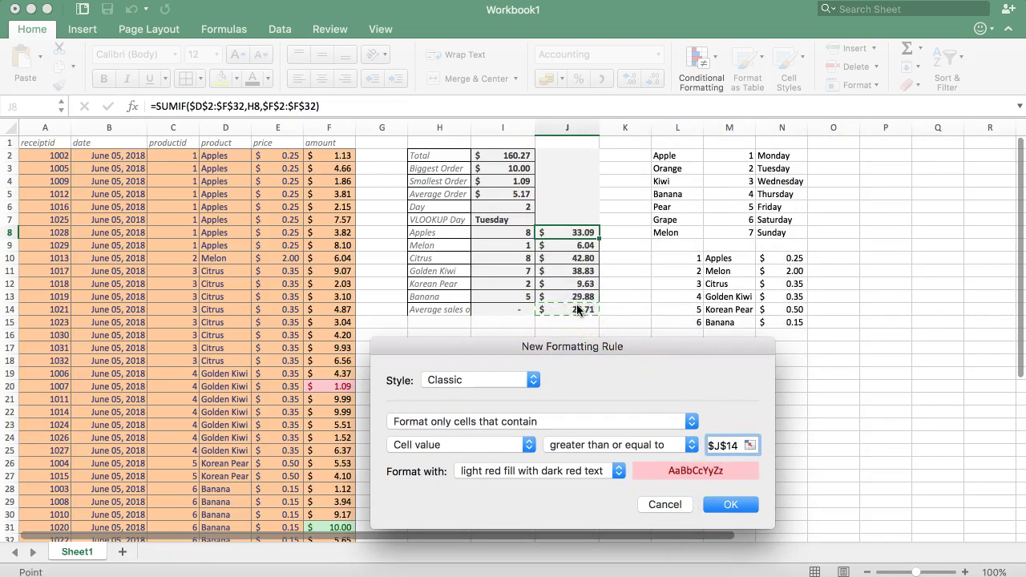
click(526, 470)
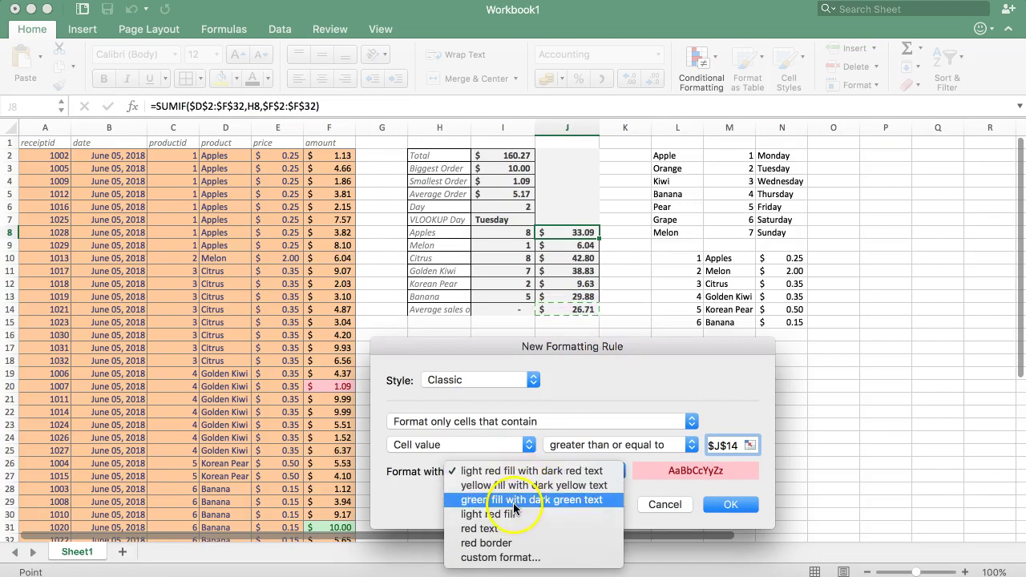
click(514, 500)
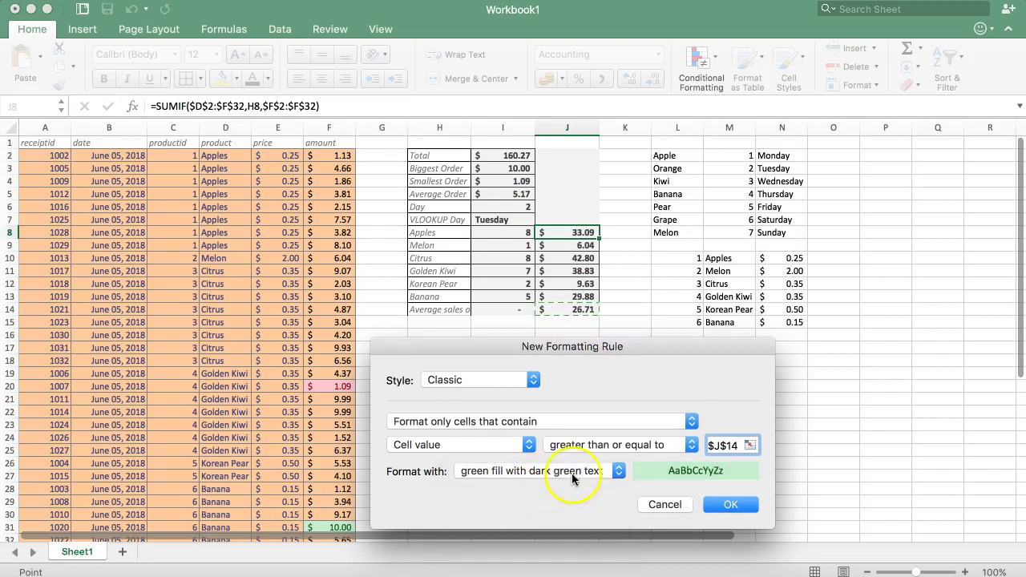
click(727, 506)
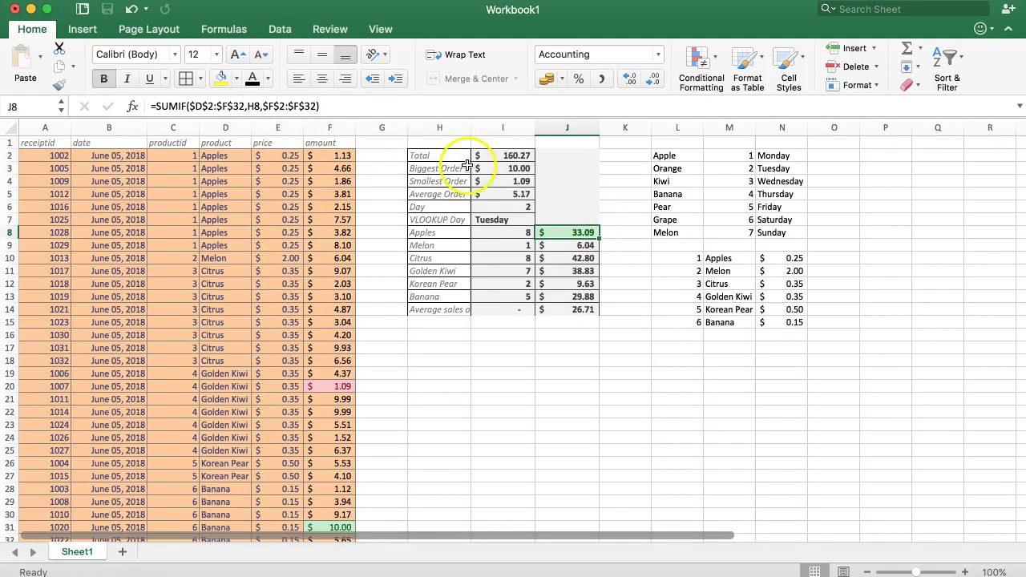
Add a Less Than rule against $J$14 with light red fill and dark red text
click(697, 56)
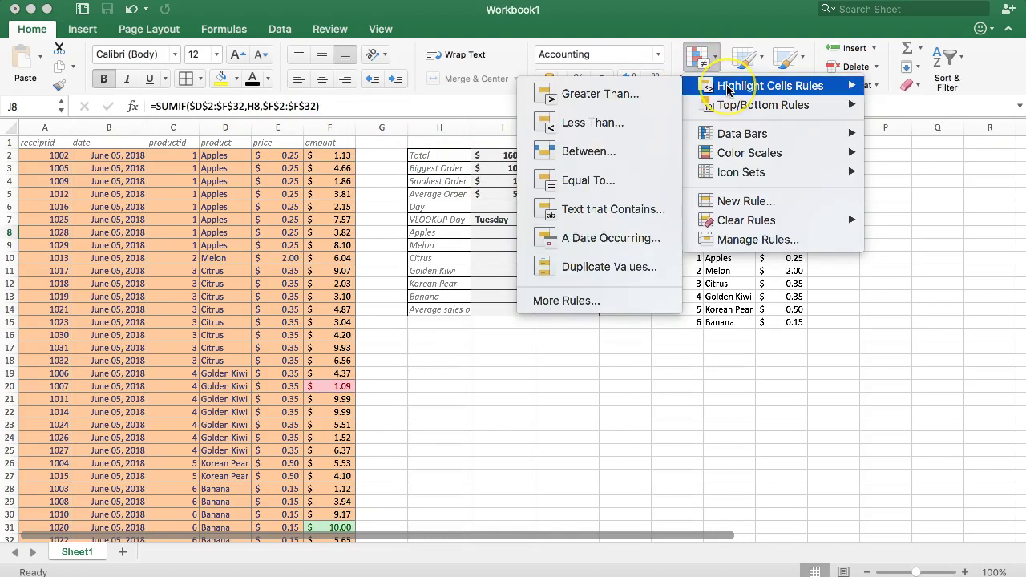
click(721, 92)
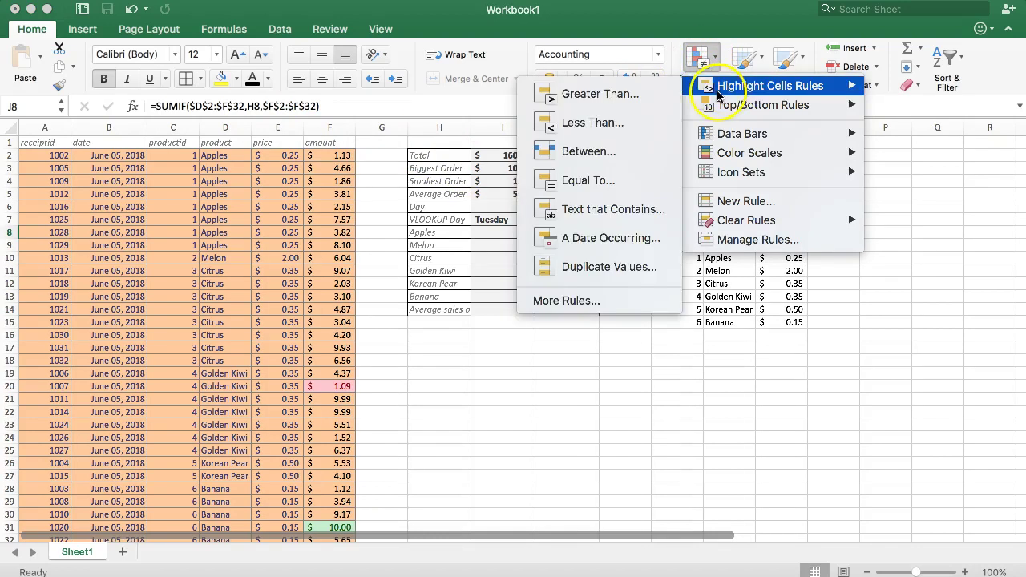
click(603, 123)
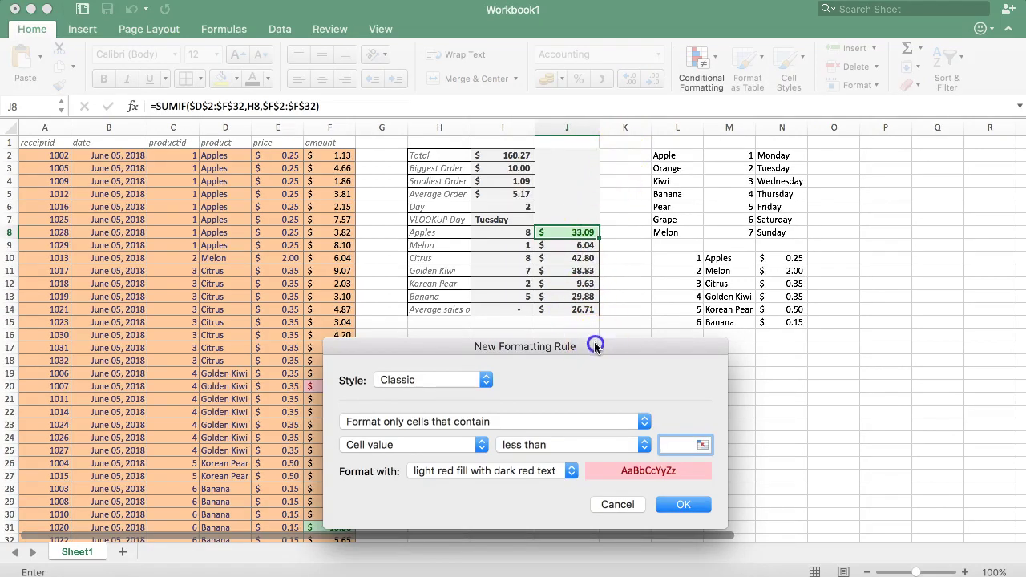
drag(594, 347, 551, 350)
click(336, 451)
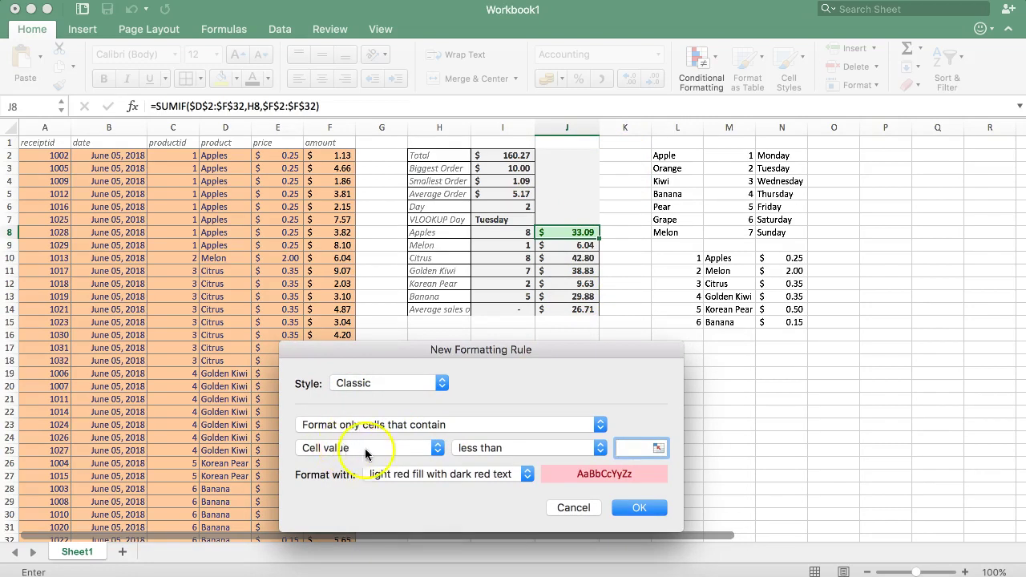
click(649, 453)
click(560, 309)
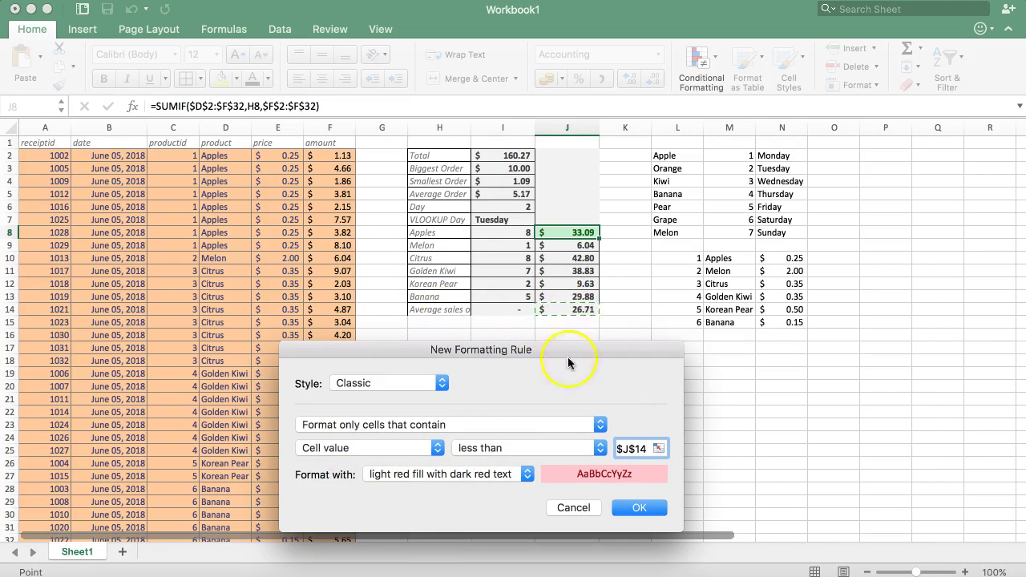
click(496, 476)
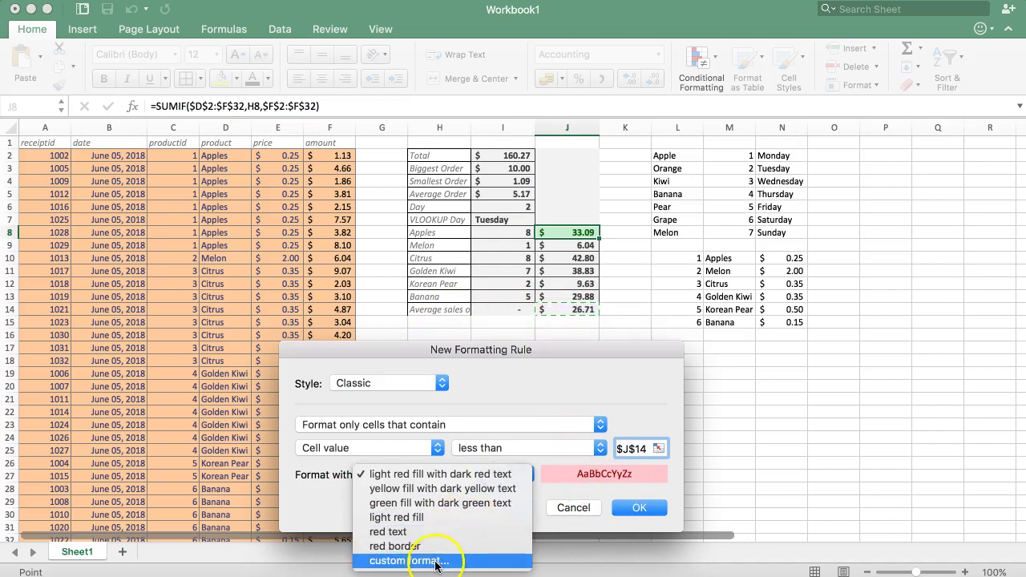
click(639, 510)
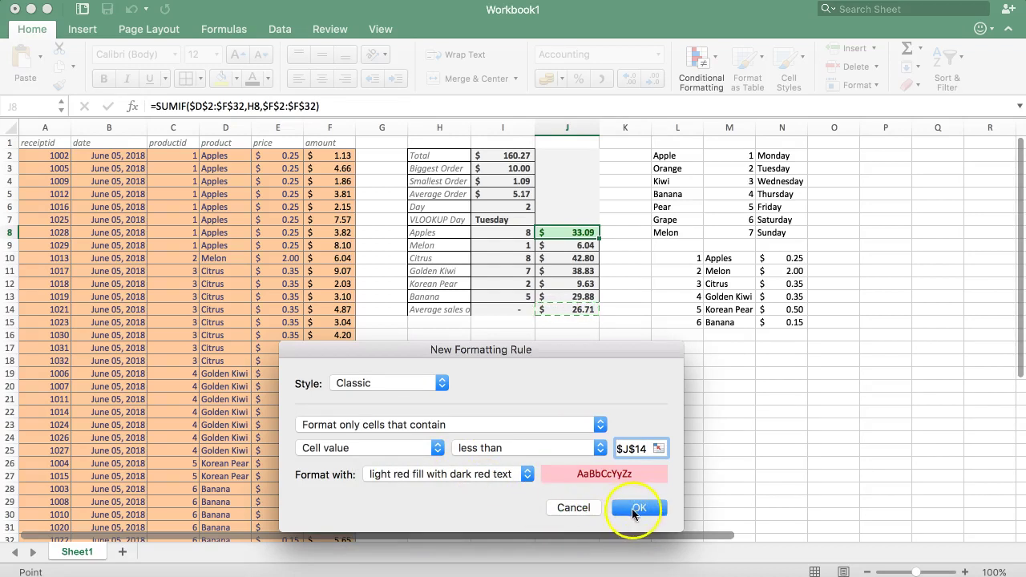
click(635, 508)
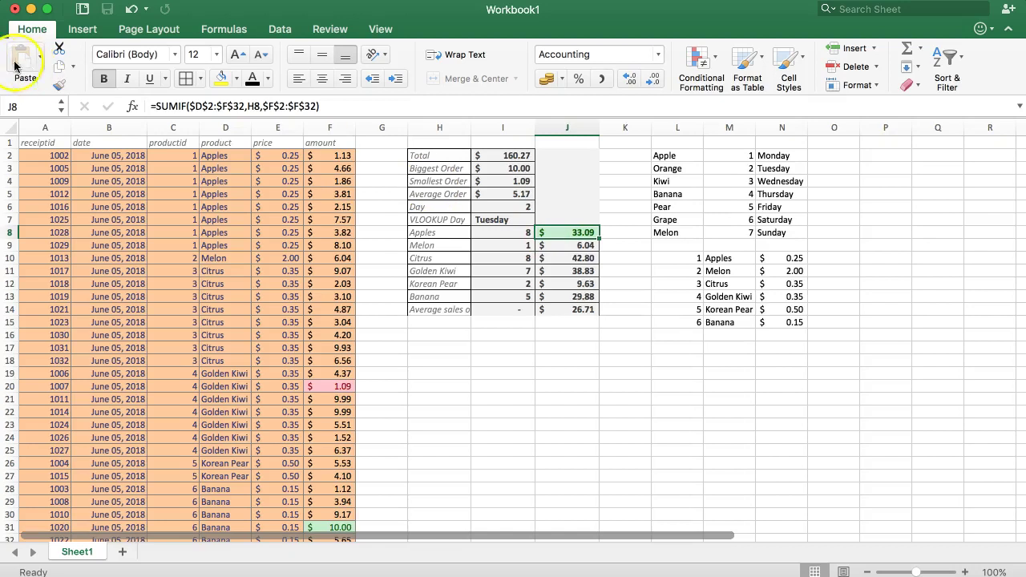
Copy J8's highlight formatting onto J9:J13 with Format Painter and review the colours
click(59, 85)
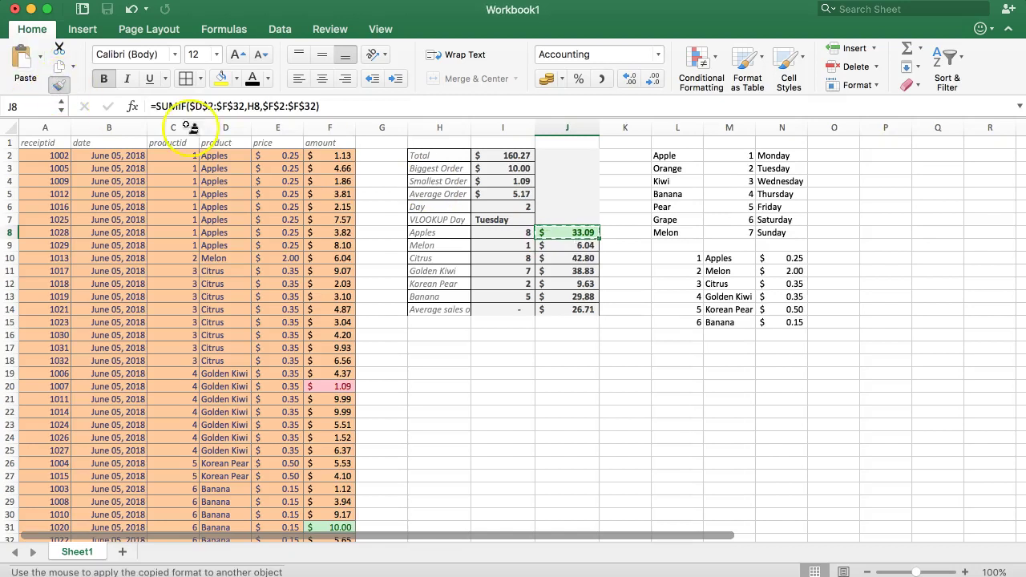
drag(571, 247, 567, 300)
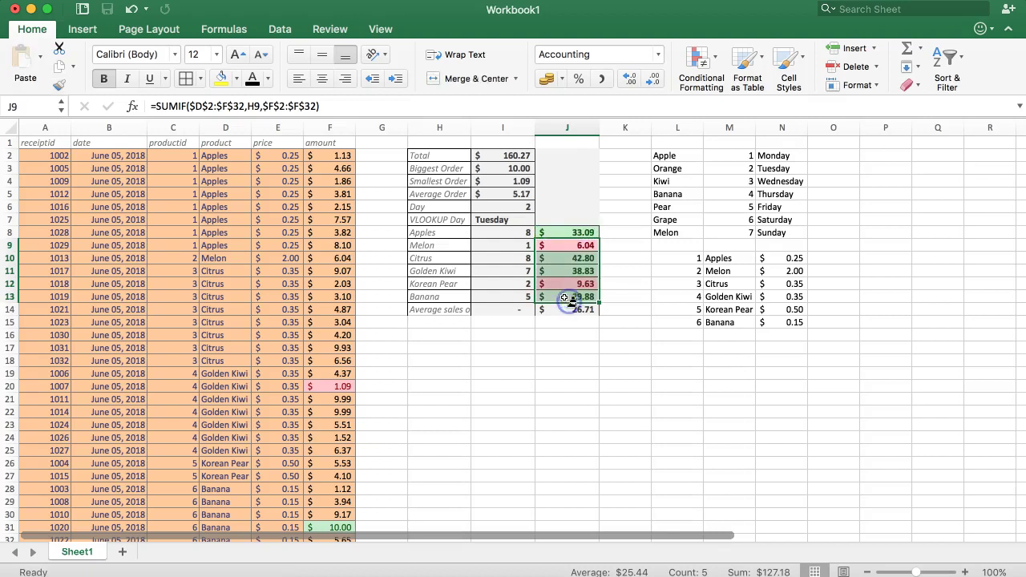
click(546, 353)
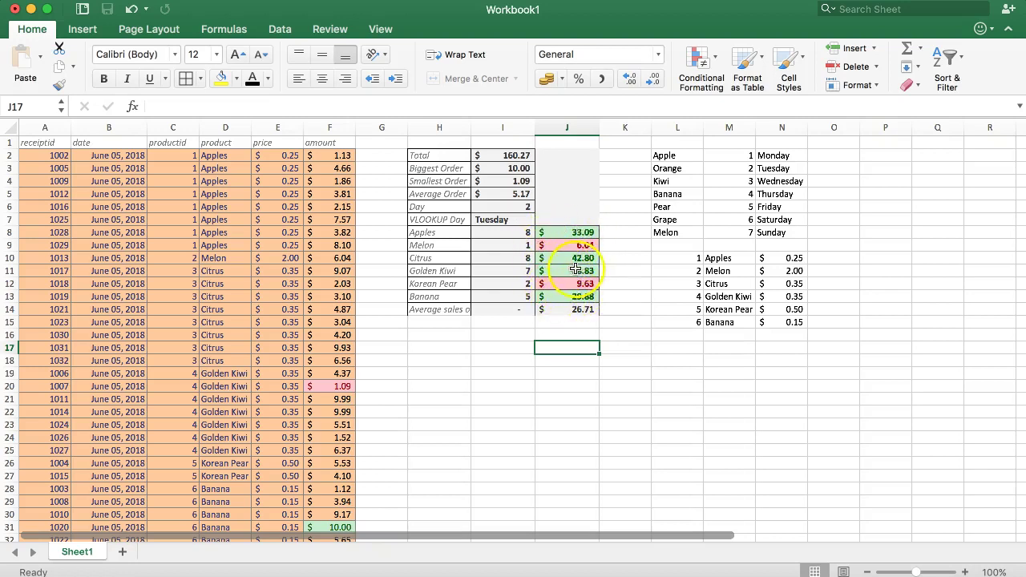
click(570, 314)
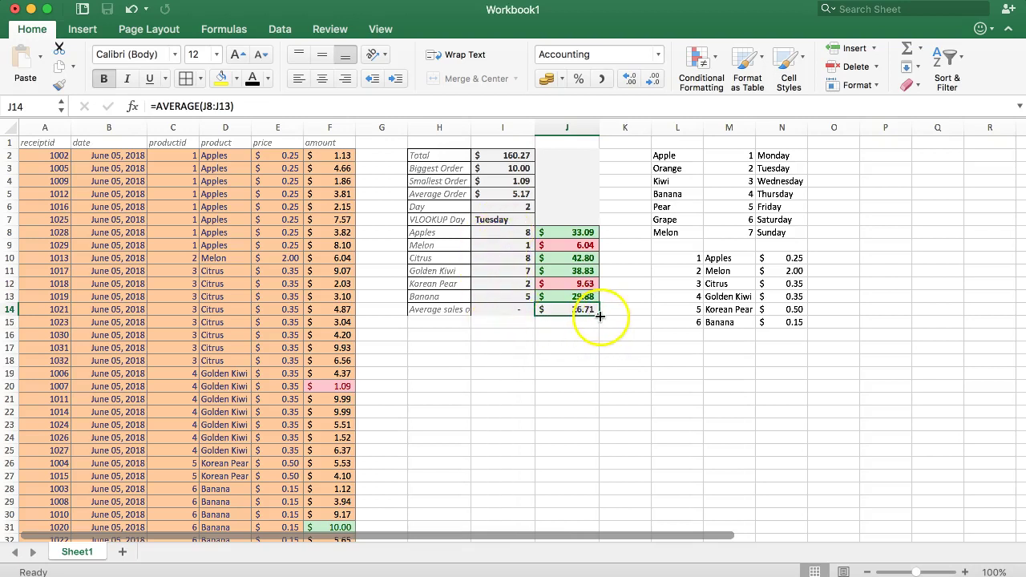
Fill the average formula into I14 and format it as Comma Style with no decimals
drag(600, 316, 575, 317)
drag(510, 316, 489, 319)
click(504, 312)
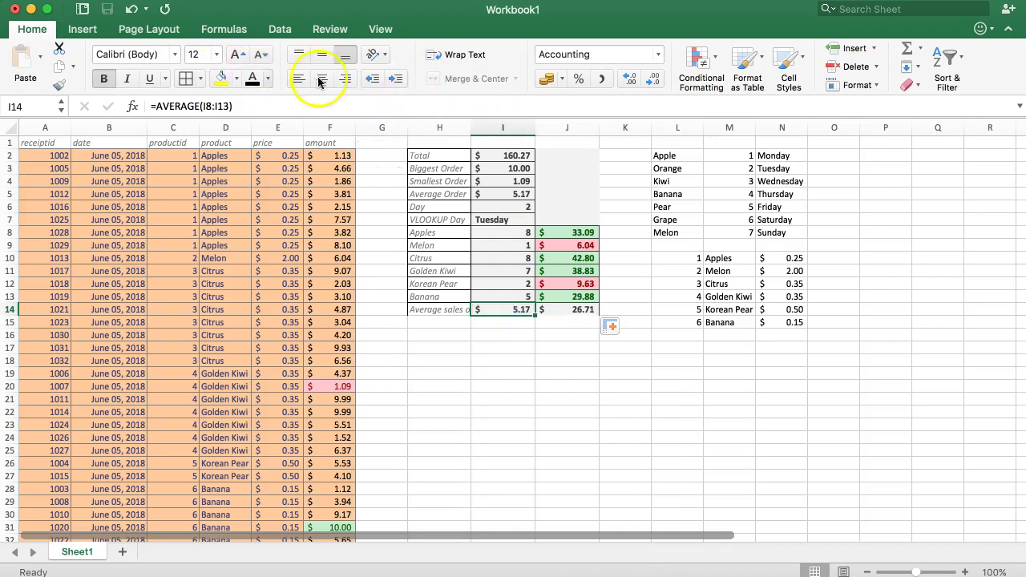
click(602, 79)
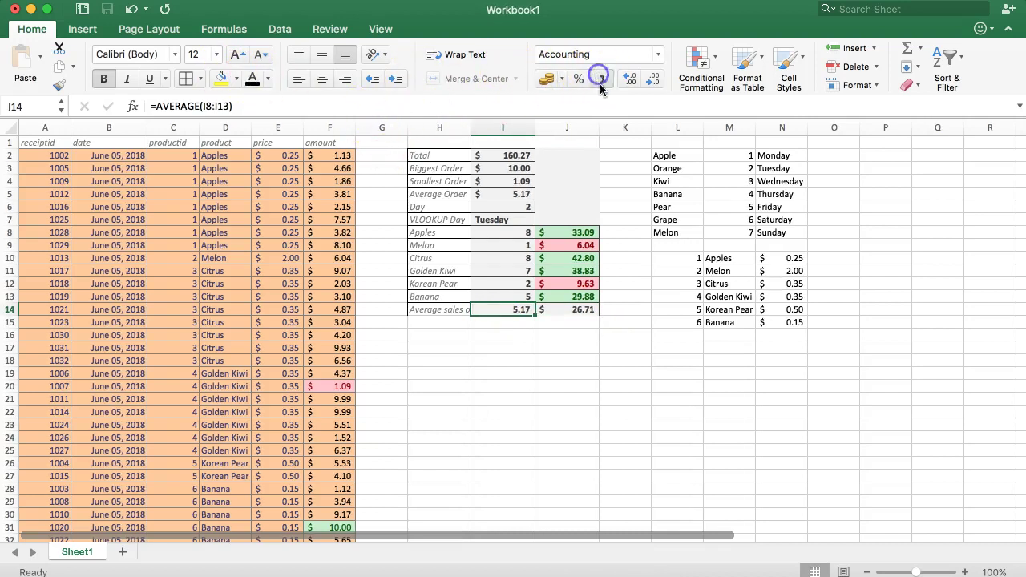
click(653, 79)
click(653, 78)
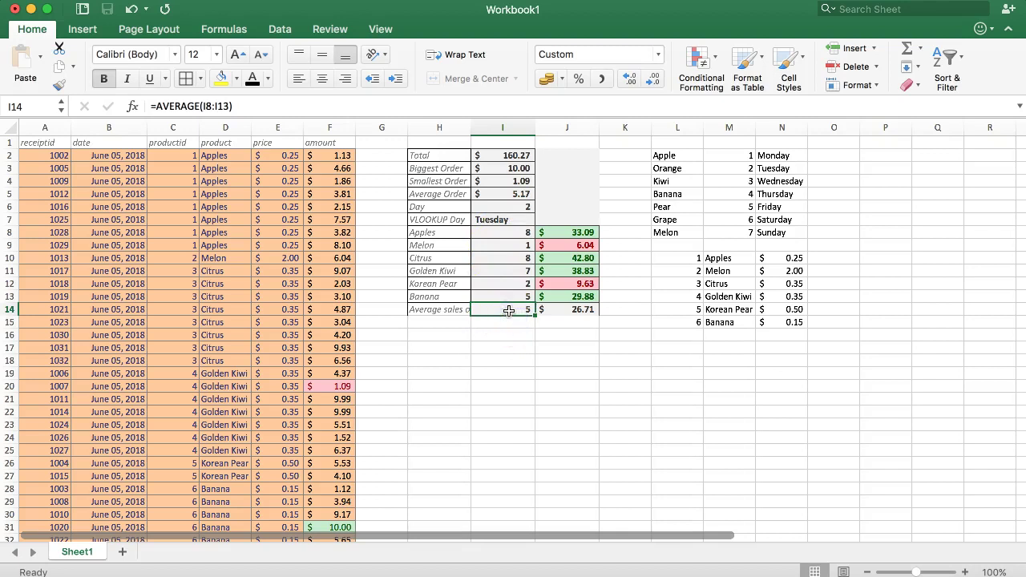
Check the COUNTIF count formulas in I12 and I9
click(522, 285)
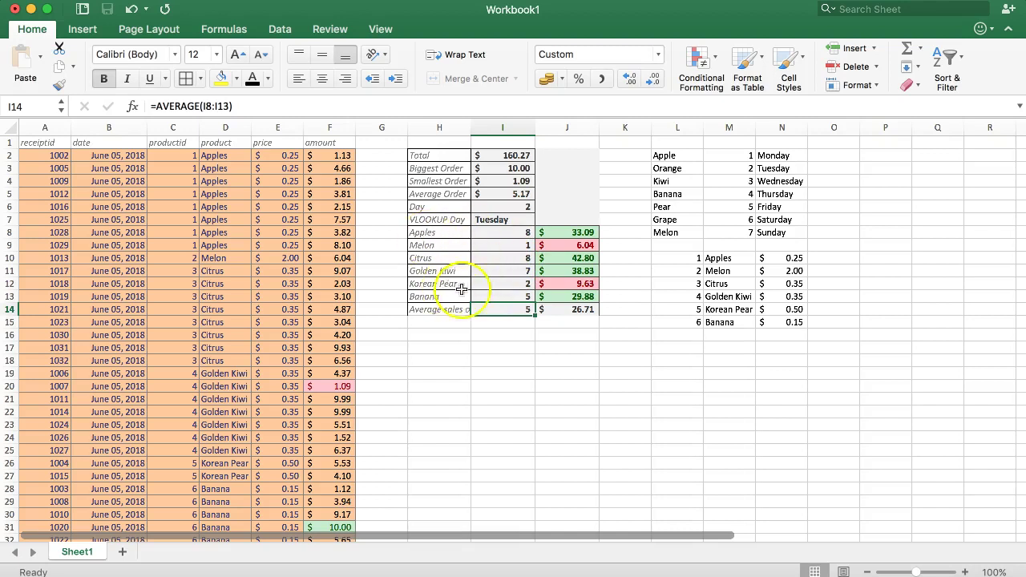
click(511, 284)
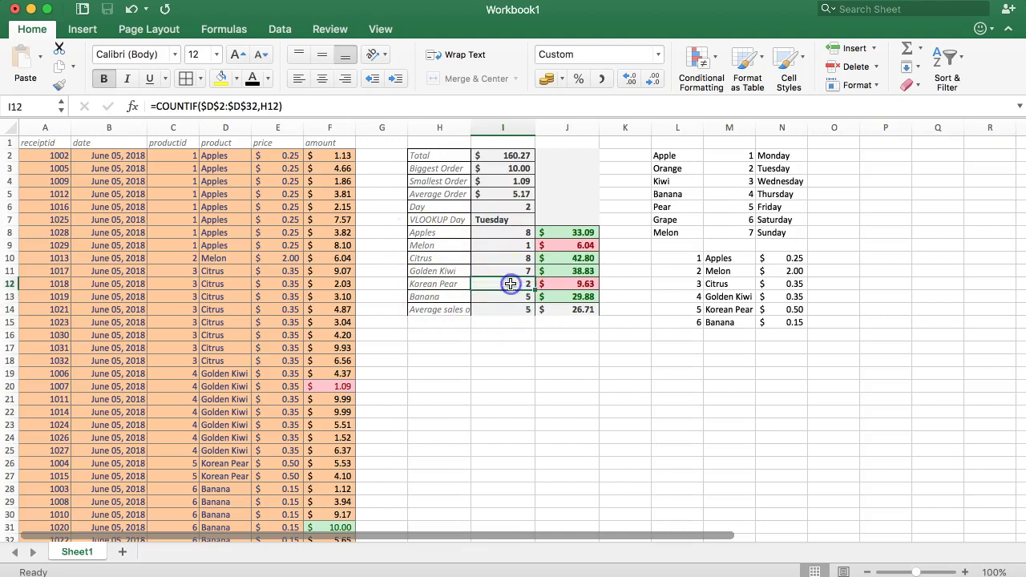
click(510, 250)
click(507, 248)
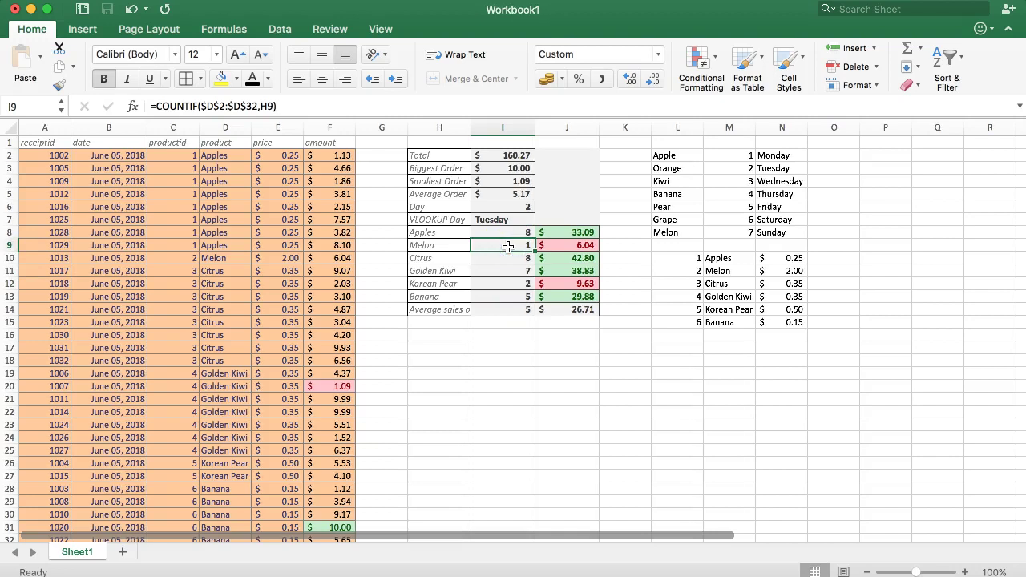